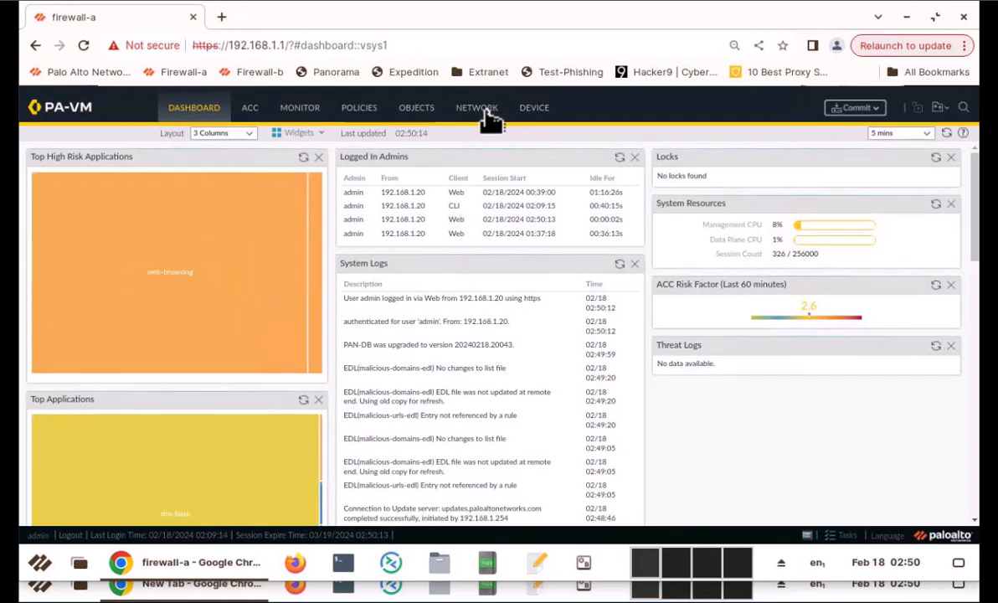
Step: Inspect the admin account's password settings under the device administrators, and leave them without saving
click(536, 112)
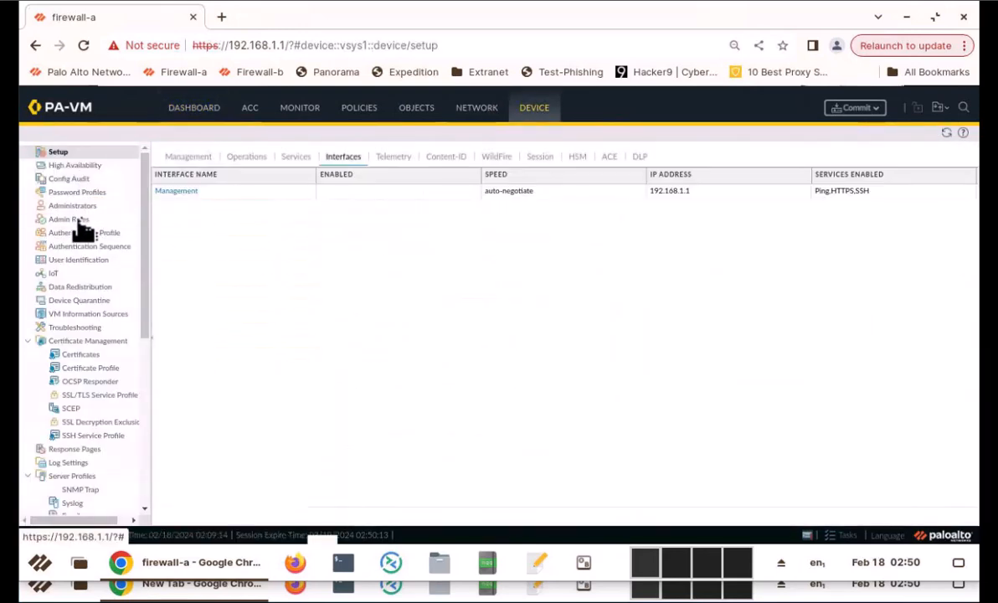
click(74, 206)
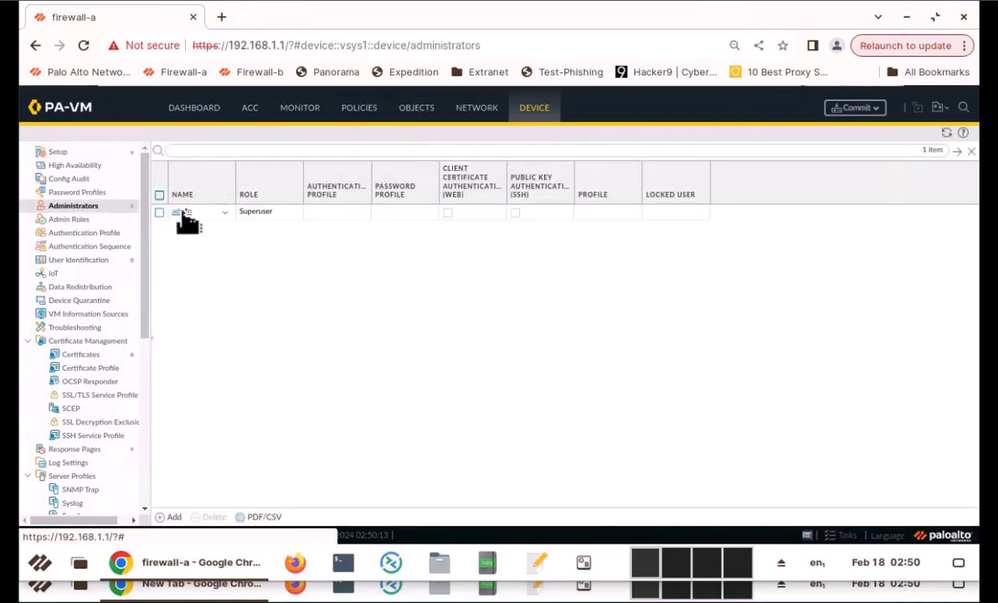
click(182, 212)
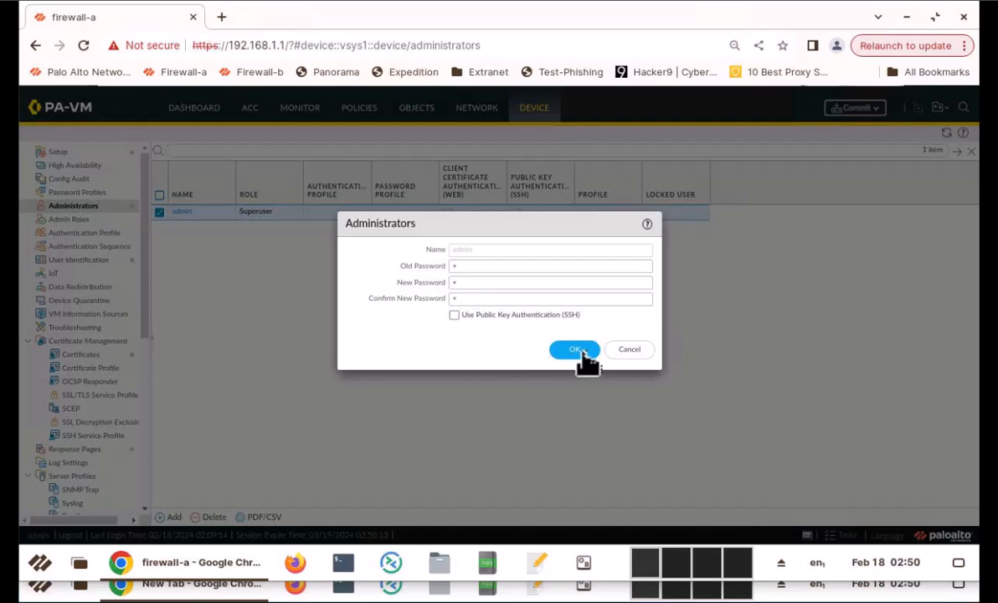
click(628, 349)
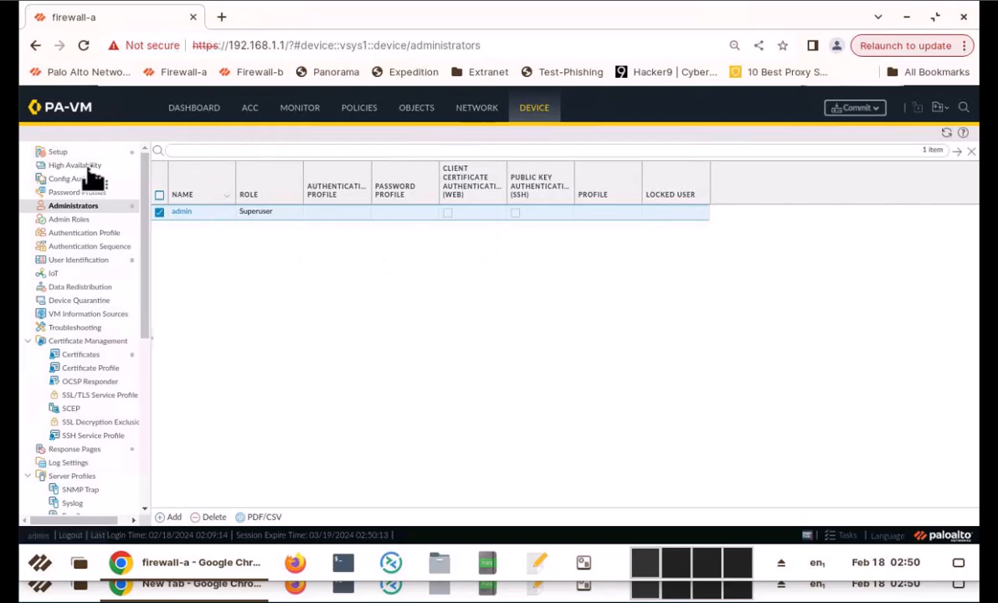
Step: Set the Management interface's IP address to 192.168.1.254 and its default gateway to 192.168.1.1 in the device setup
click(56, 152)
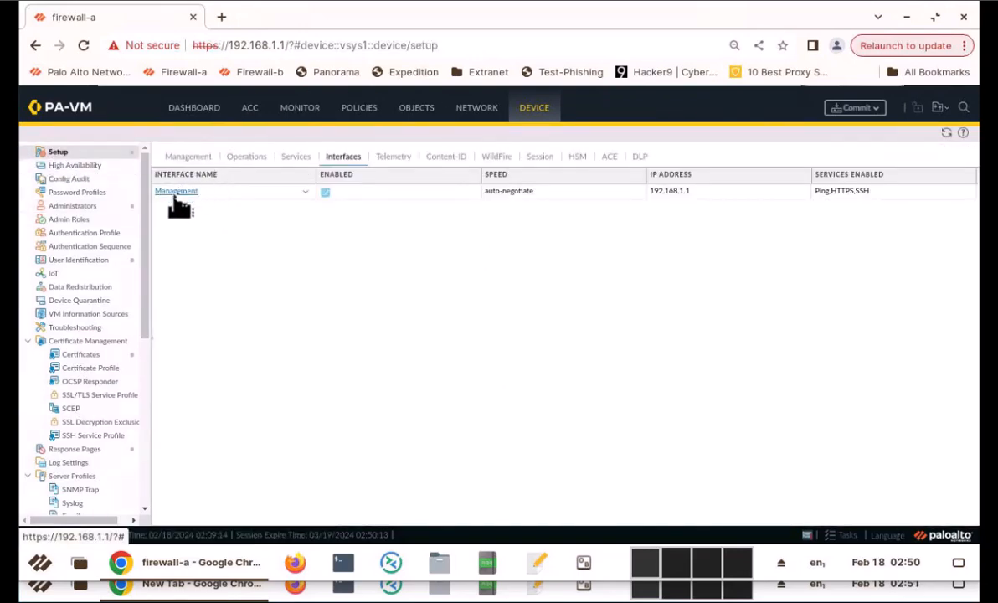
click(178, 193)
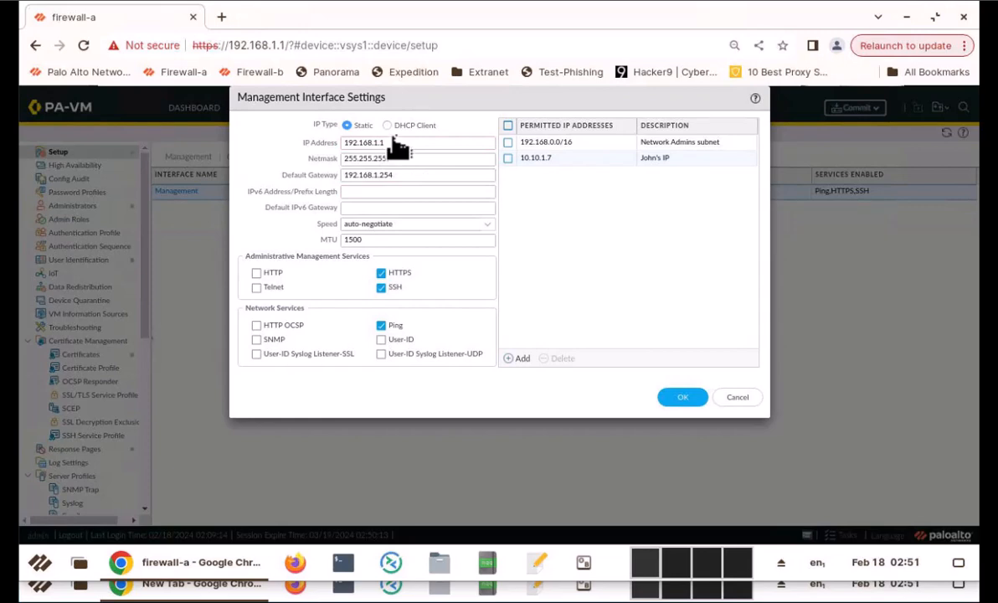
click(394, 144)
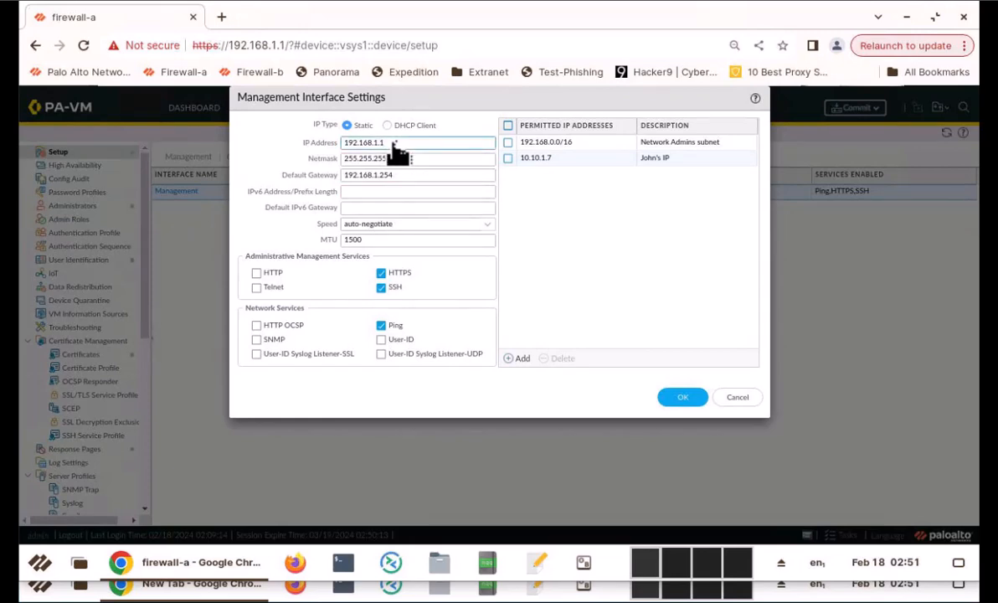
key(BackSpace)
text(254)
click(404, 175)
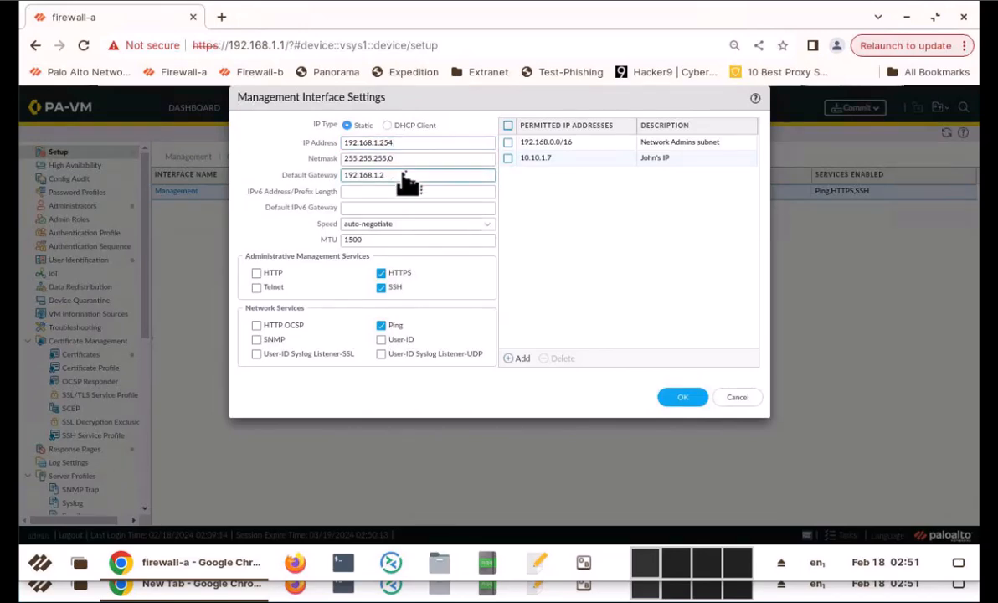
key(BackSpace)
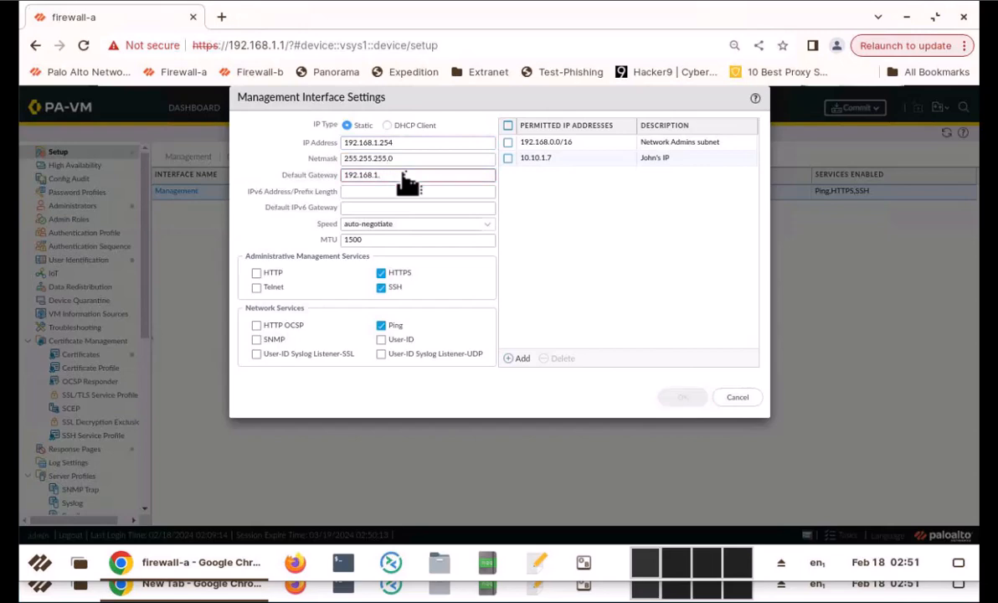
text(1)
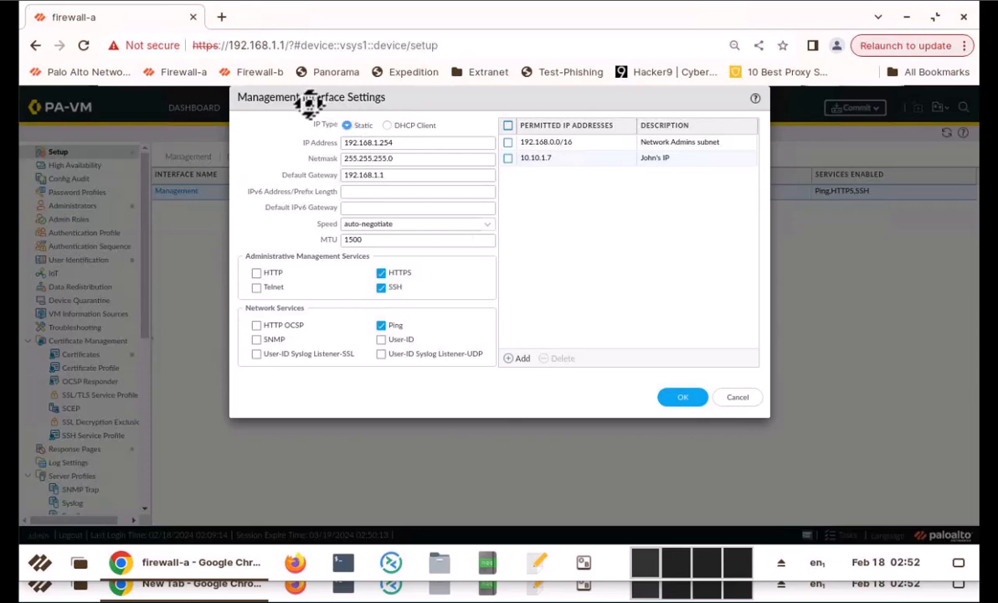
click(683, 397)
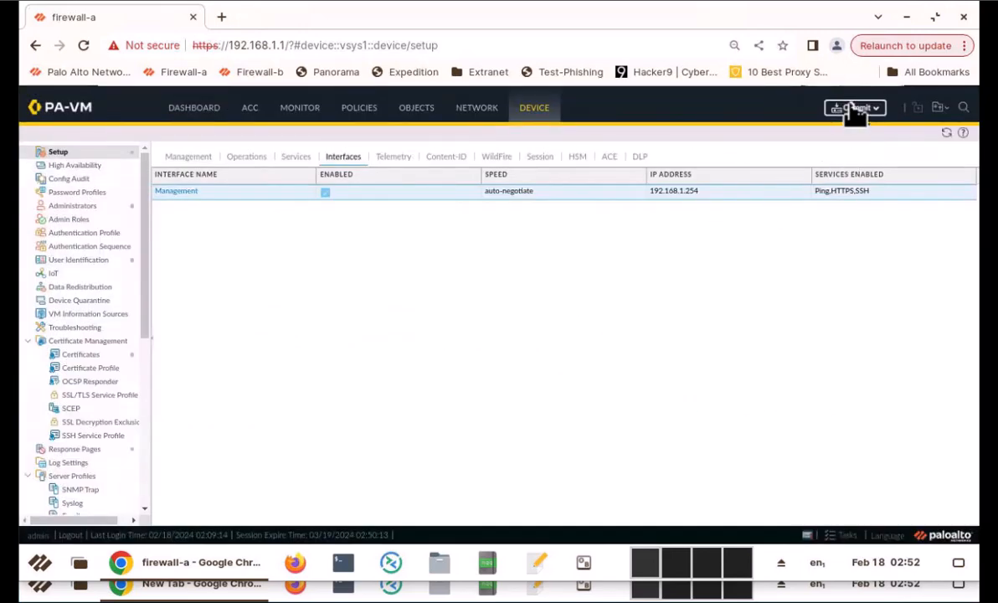
Step: Commit the pending configuration changes to the firewall and dismiss the commit status
click(852, 108)
click(628, 482)
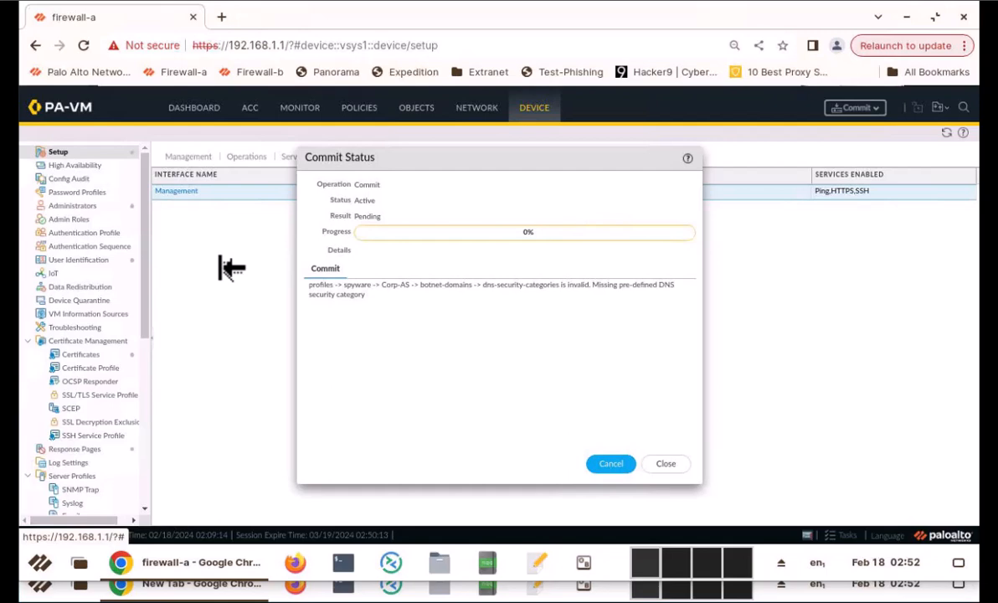
click(666, 466)
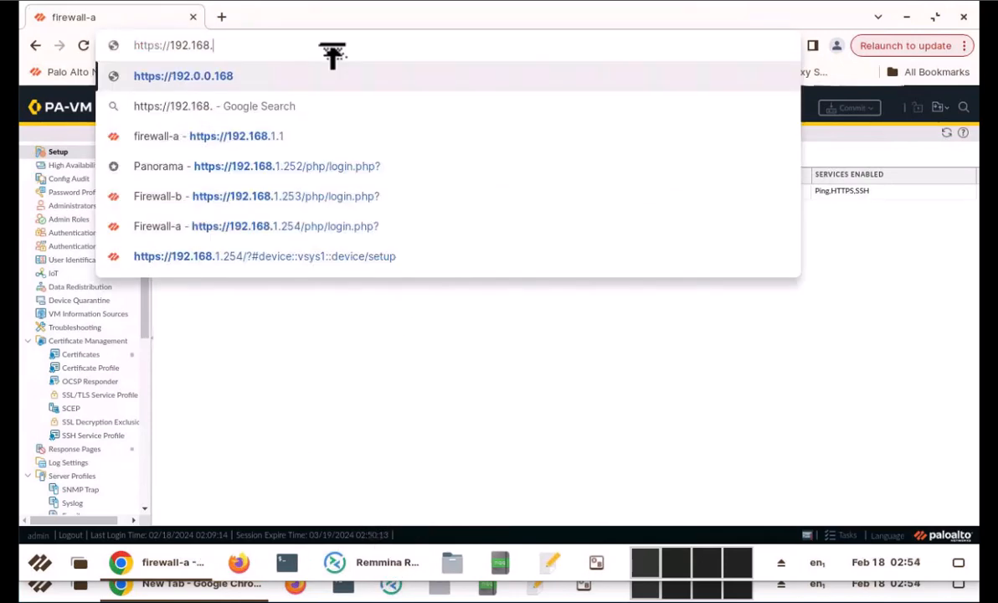
text(1.)
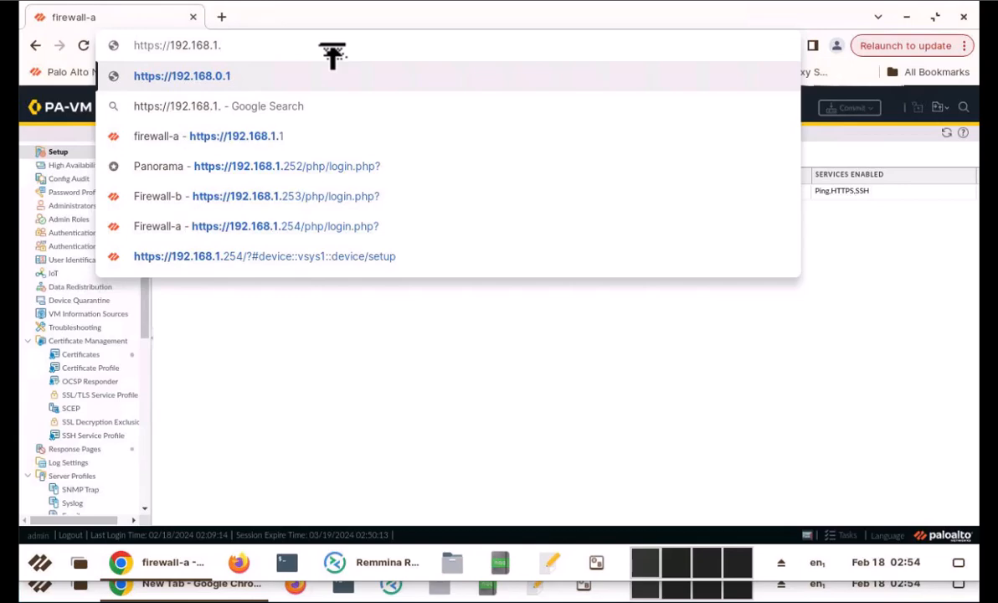
text(54)
key(BackSpace)
key(BackSpace)
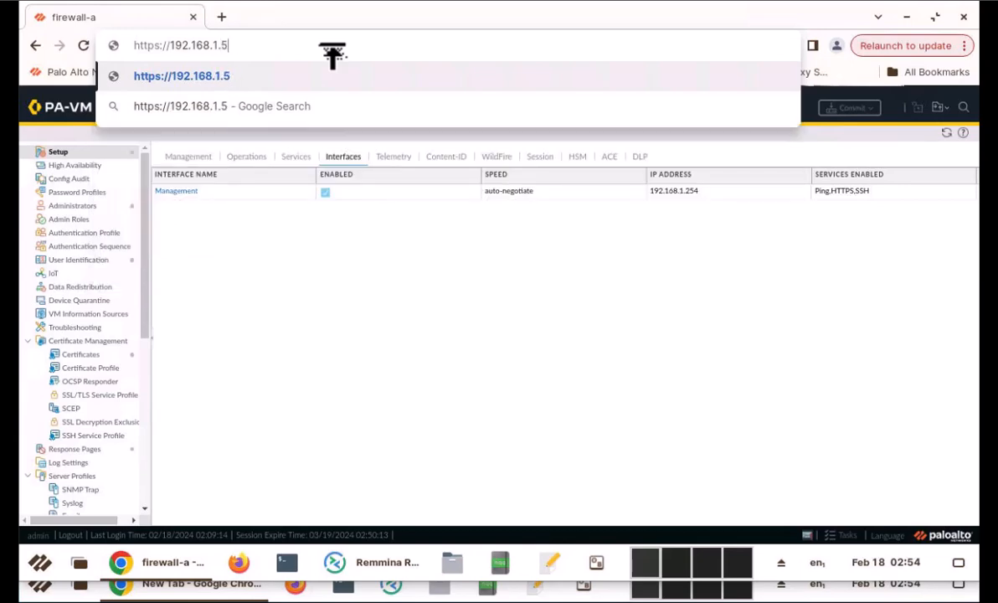
text(254)
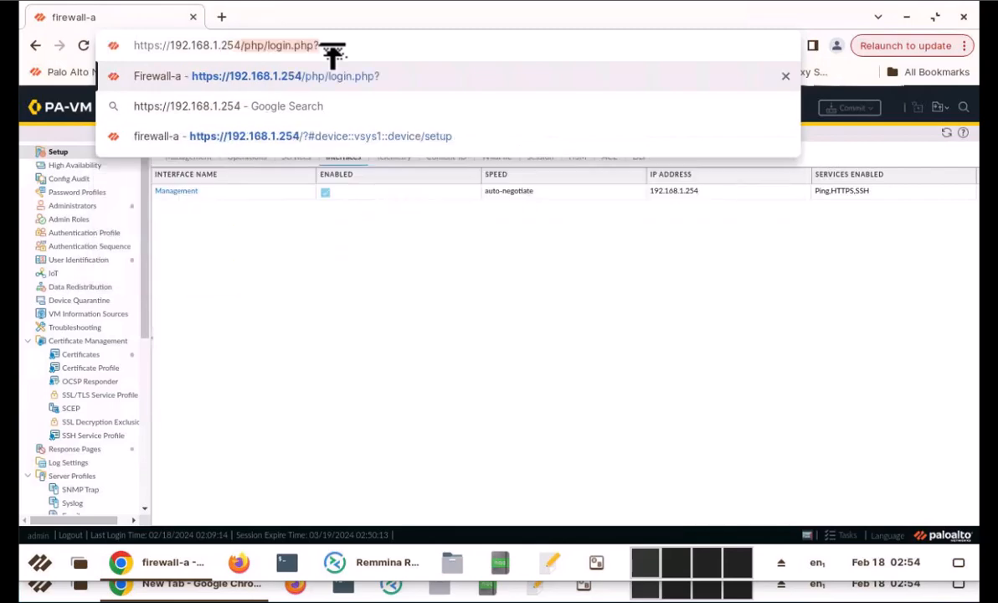
key(Return)
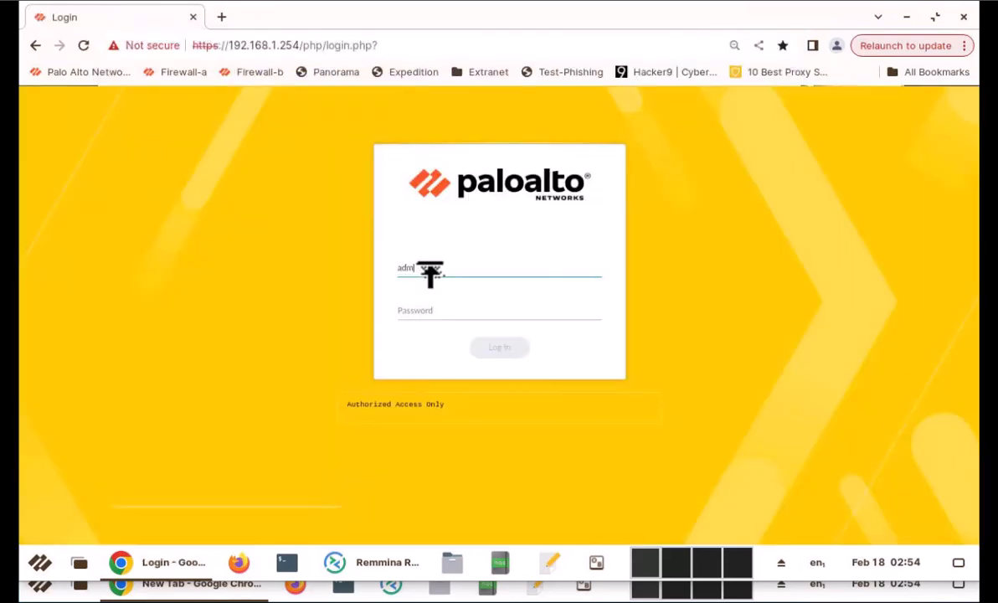
Step: Log in to the firewall as admin with the account password
key(Tab)
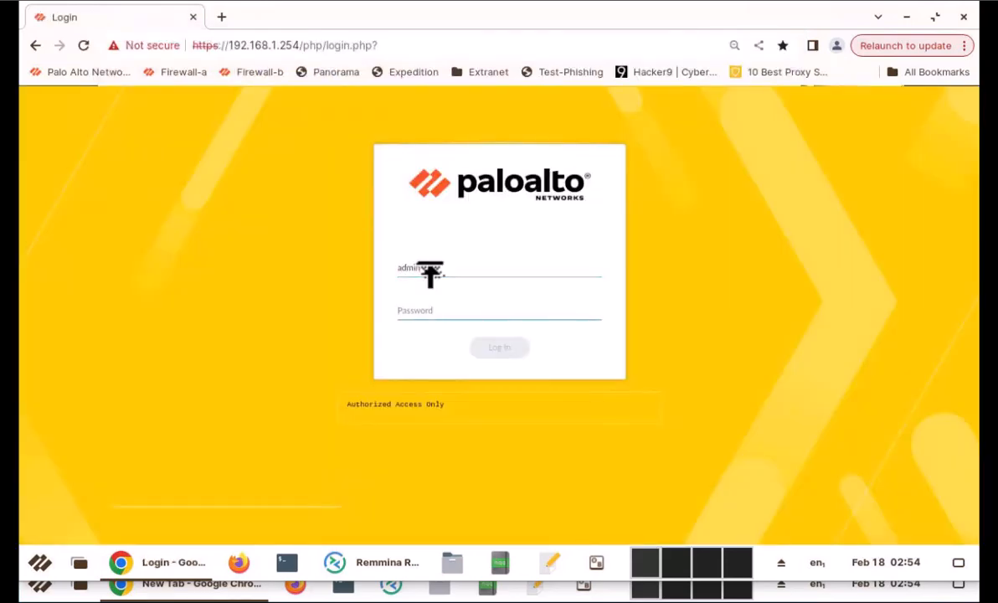
key(ctrl+v)
key(Return)
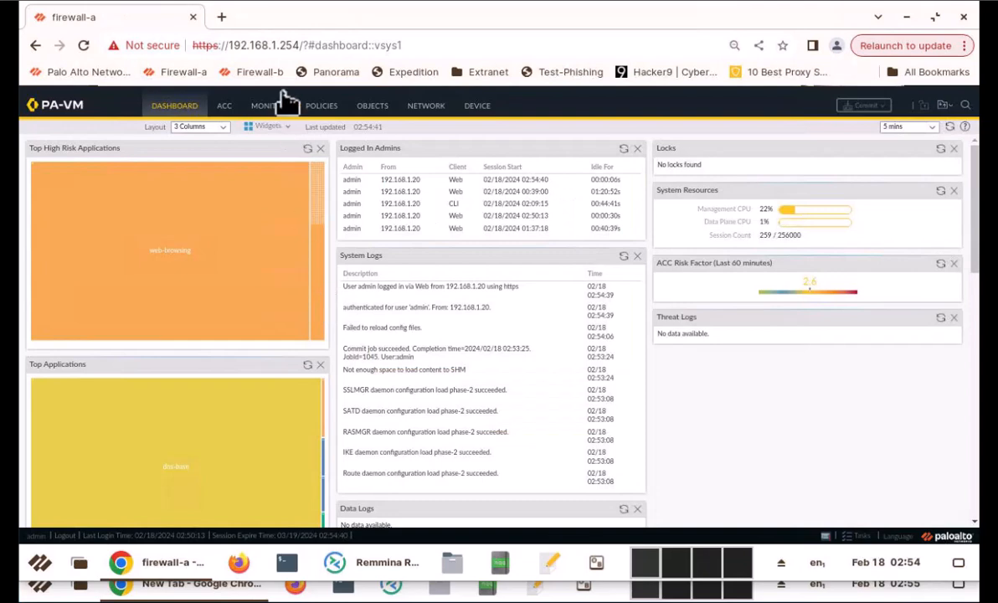
Step: Examine the update server, DNS and NTP settings in the device's Services setup
click(478, 107)
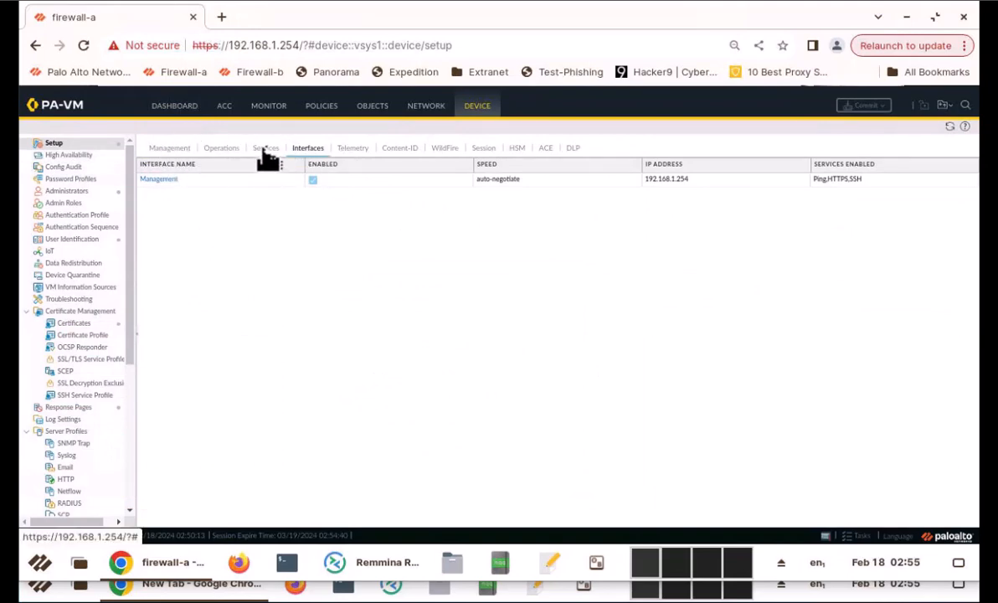
click(58, 144)
click(264, 150)
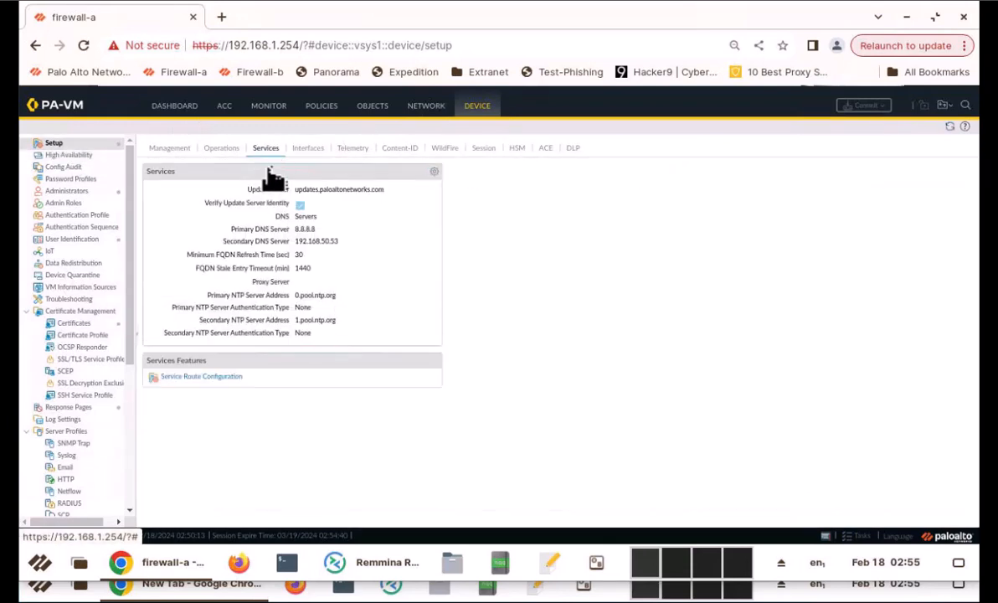
click(434, 172)
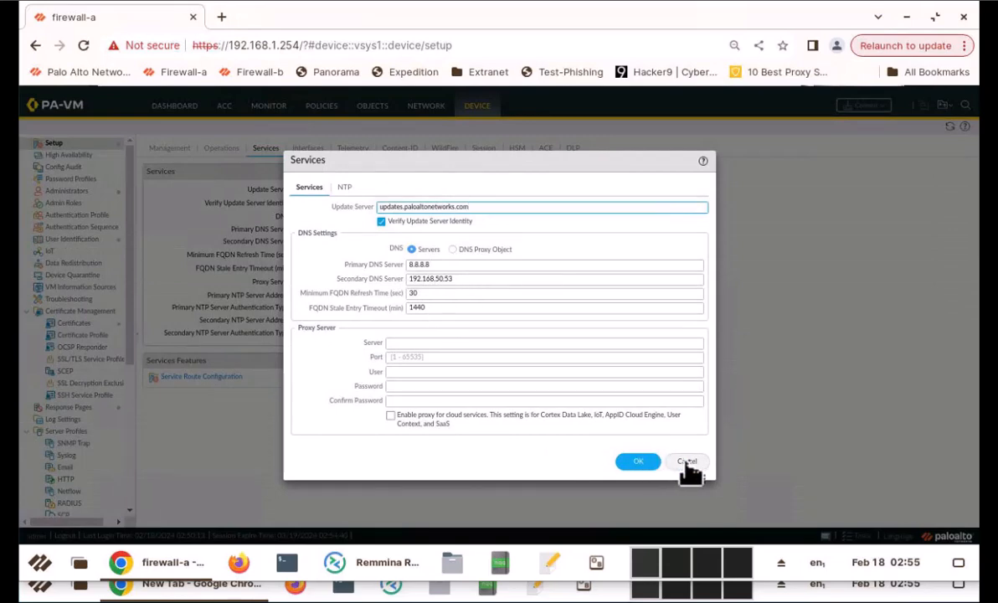
click(344, 187)
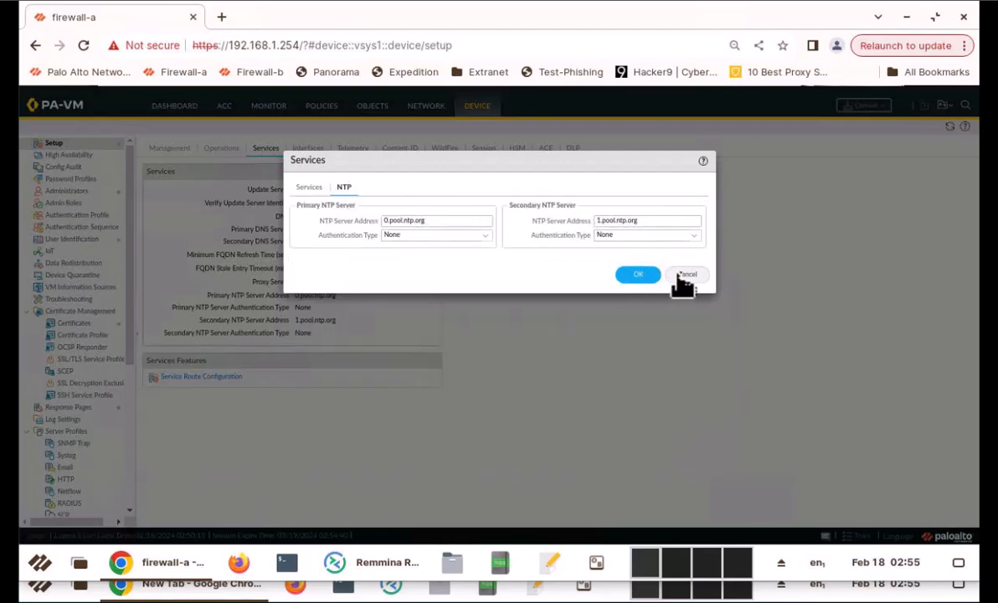
click(634, 275)
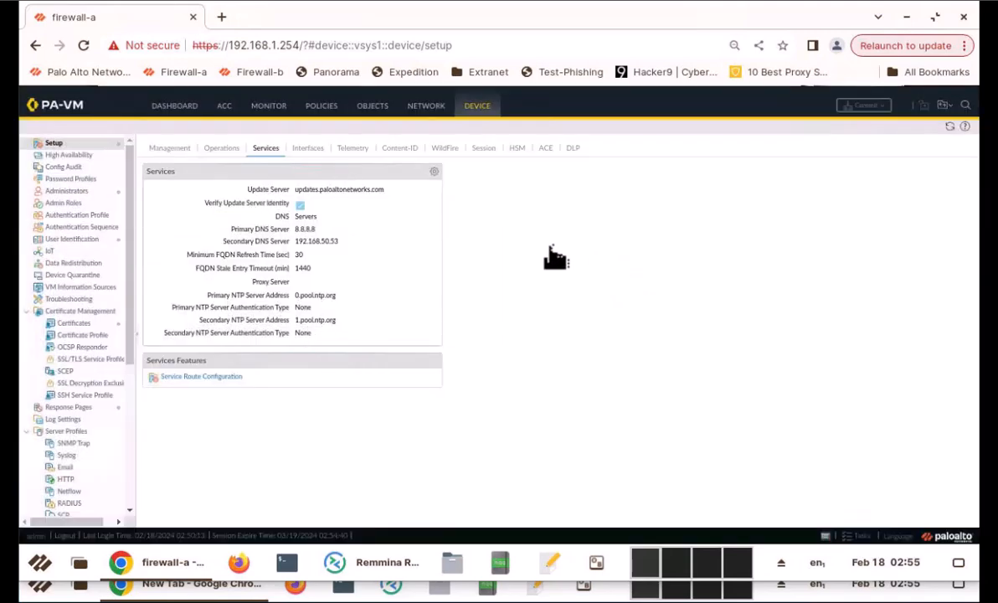
Step: Review the hostname, domain, login banner, latitude and longitude in the device's General Settings
click(170, 149)
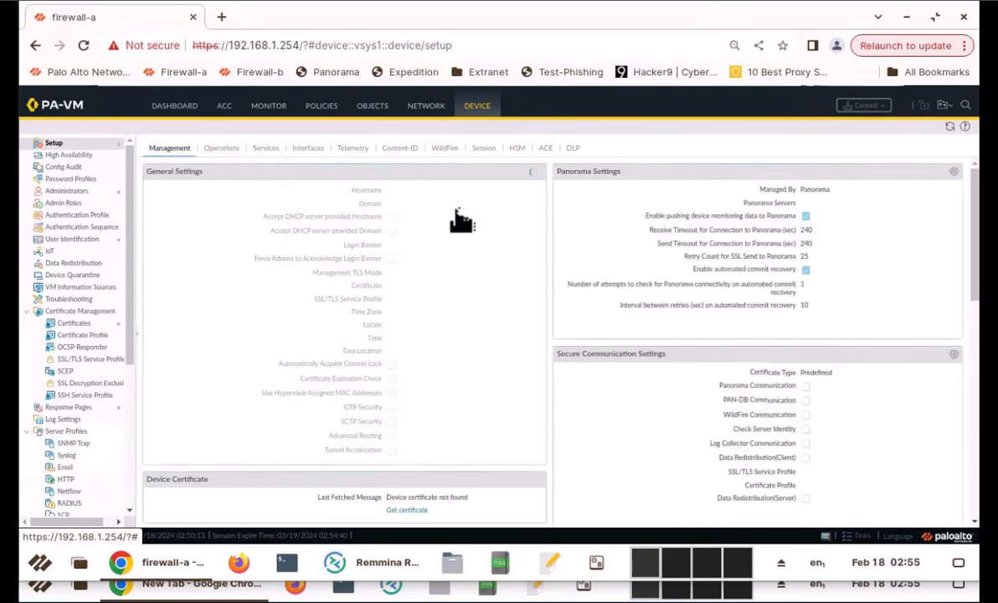
click(539, 173)
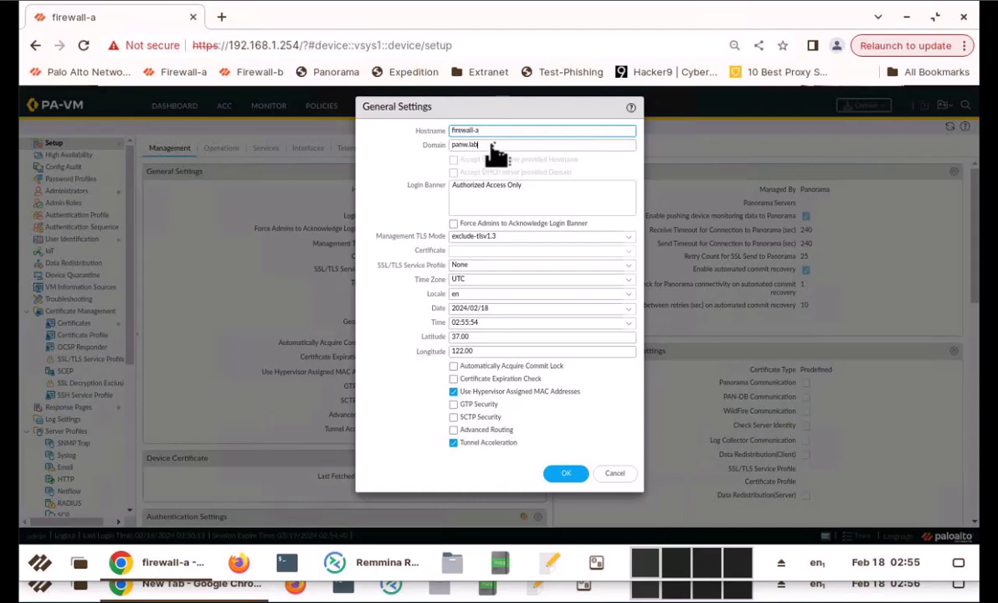
click(493, 147)
click(536, 194)
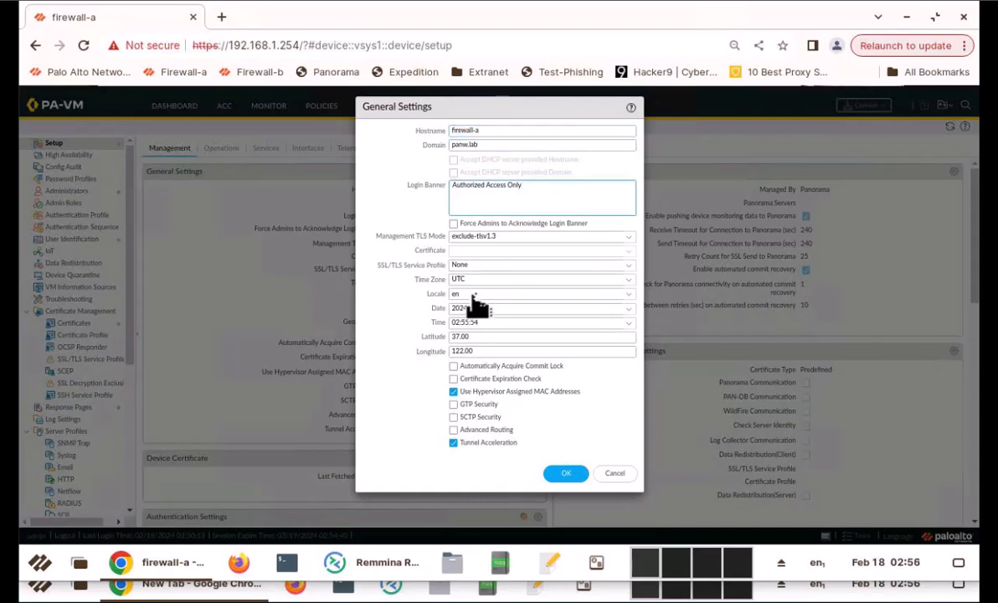
double_click(489, 351)
click(486, 335)
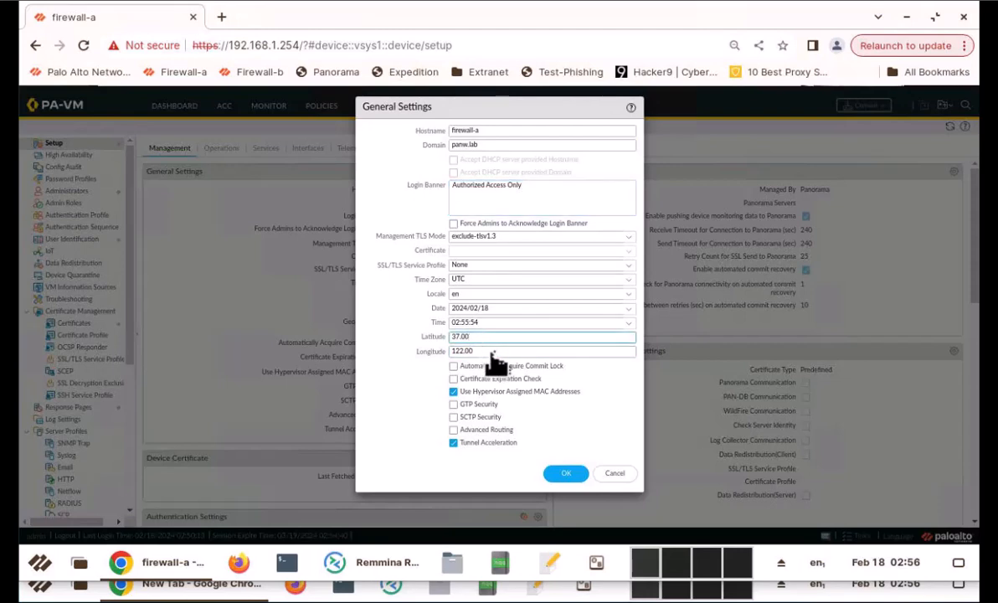
click(490, 352)
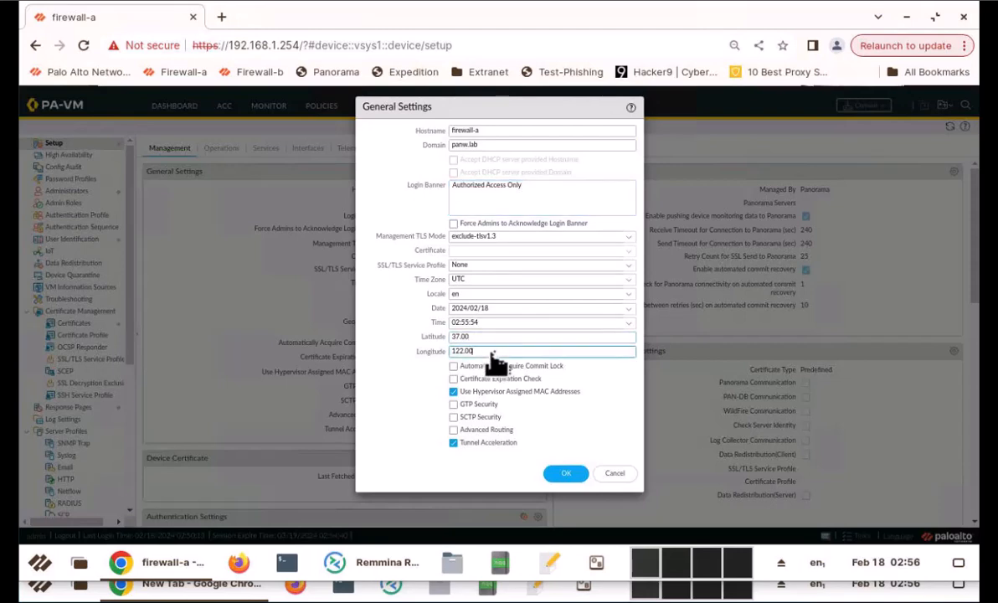
click(568, 473)
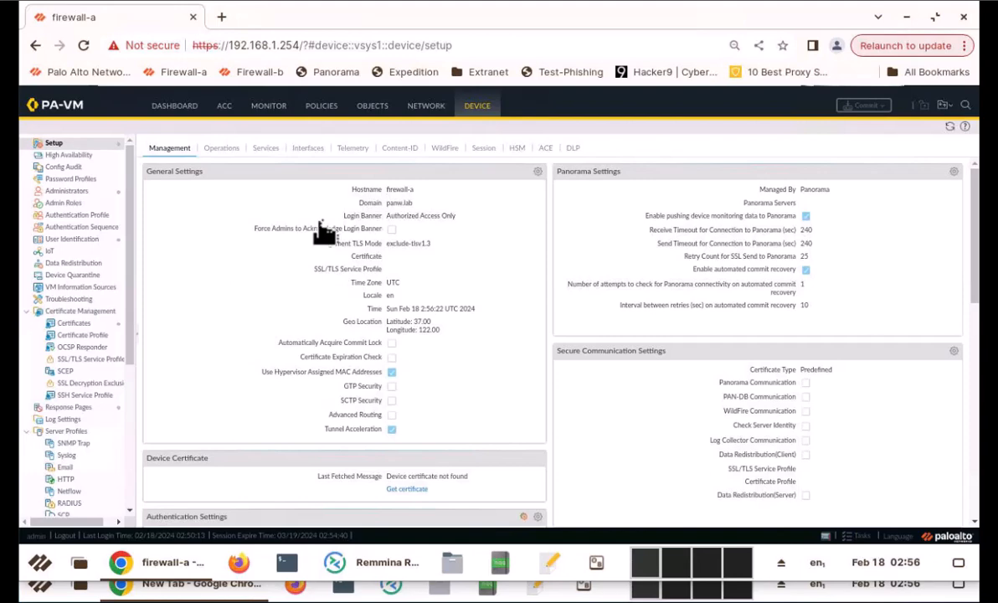
Step: Check the management interface, the Ethernet interface list and the configuration of ethernet1/2, without changing anything
click(310, 153)
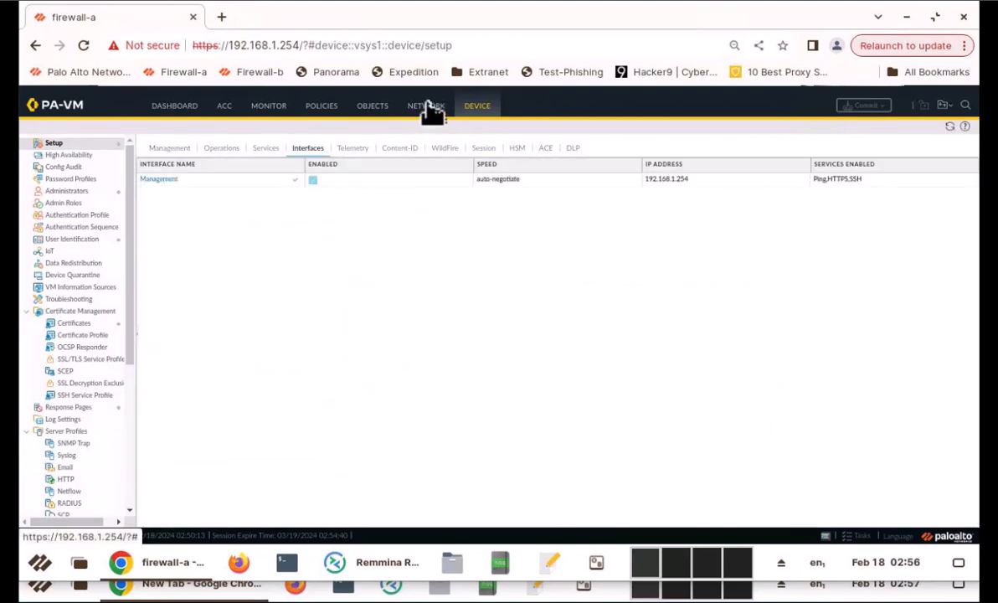
click(425, 107)
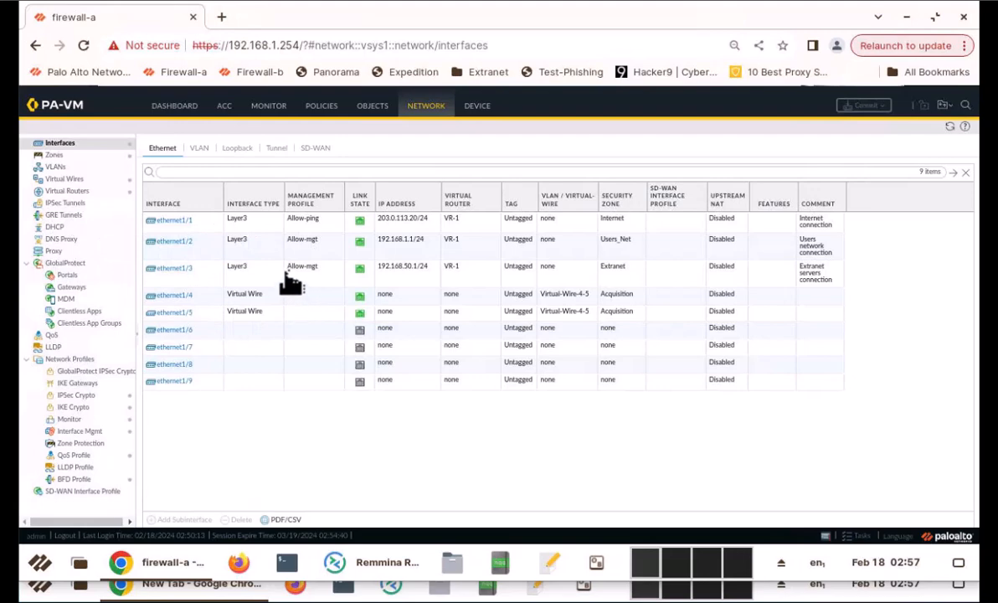
click(172, 245)
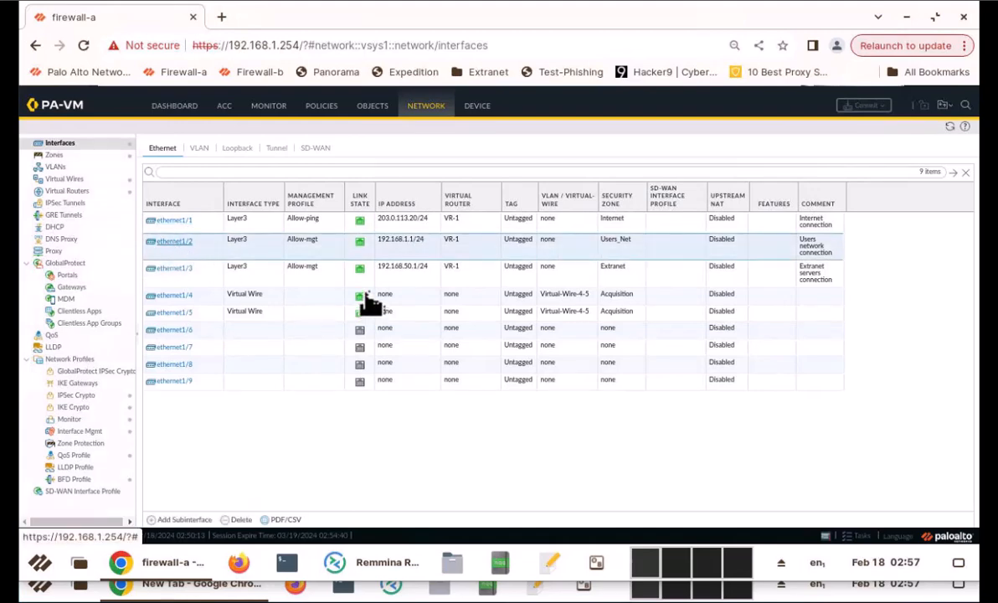
click(179, 243)
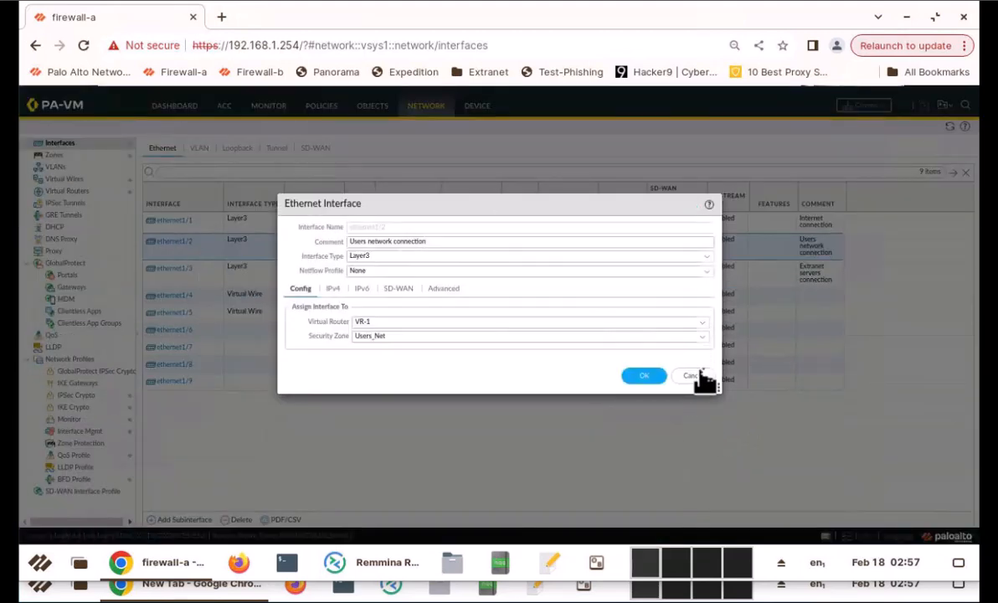
click(694, 377)
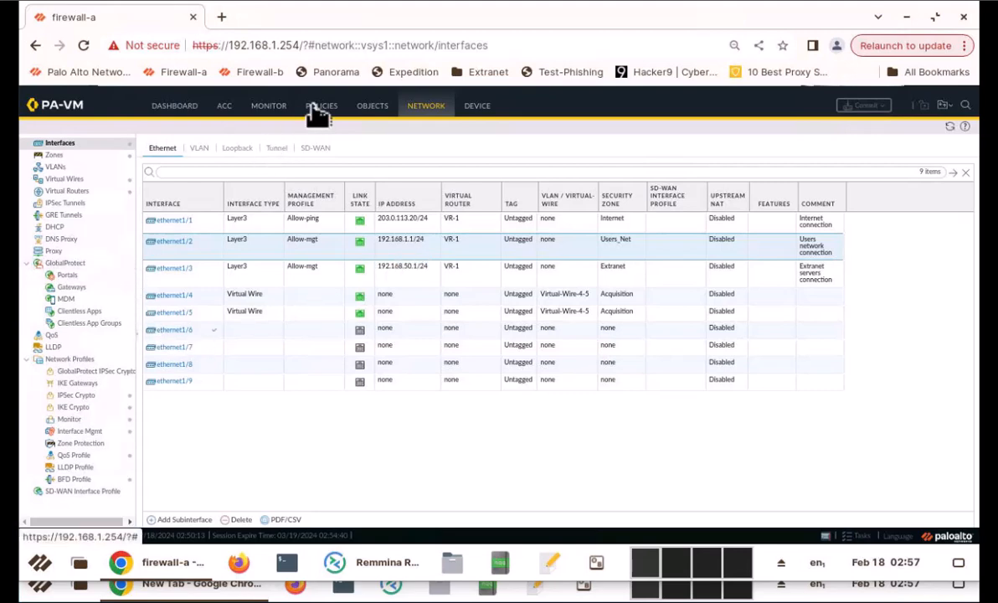
Step: Switch to Remmina and connect to the Firewall-A command-line session
click(368, 564)
double_click(239, 186)
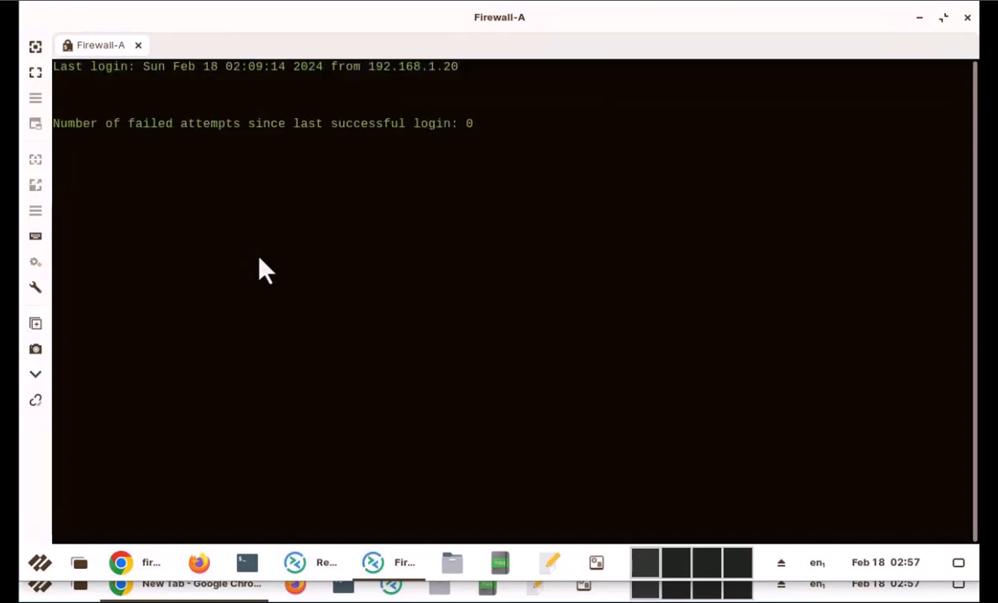
key(Return)
key(Return)
Step: Test the firewall's internet connectivity with ping host 8.8.8.8, and stop the ping after several replies
text(ping)
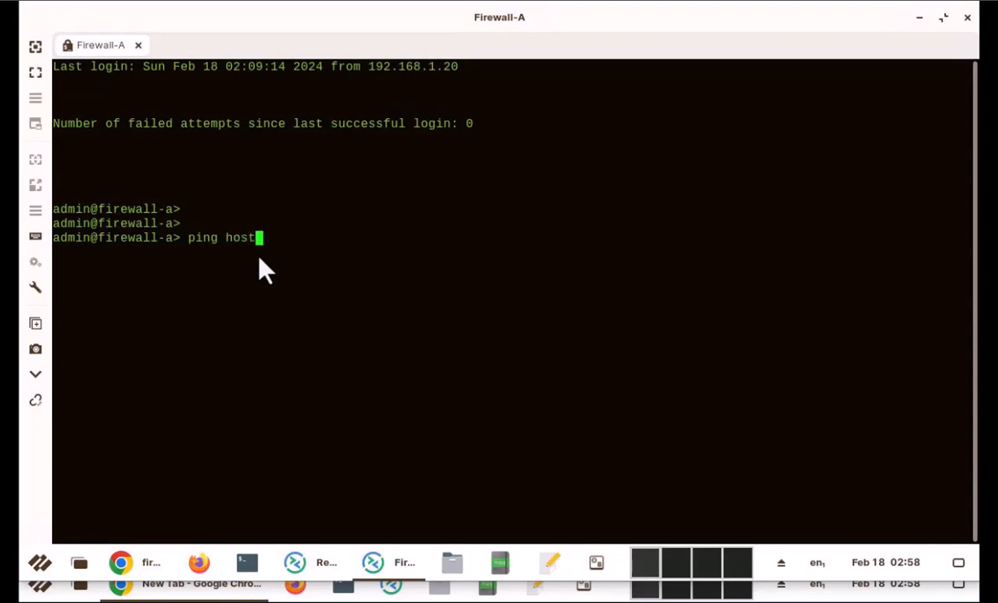
text(host 8.8.8.8)
key(Return)
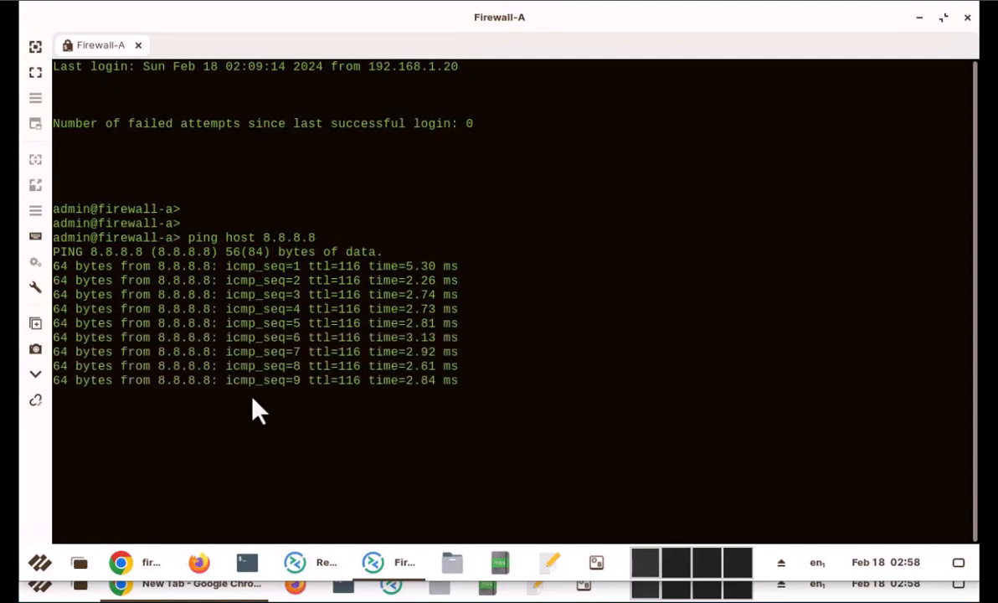
key(ctrl+c)
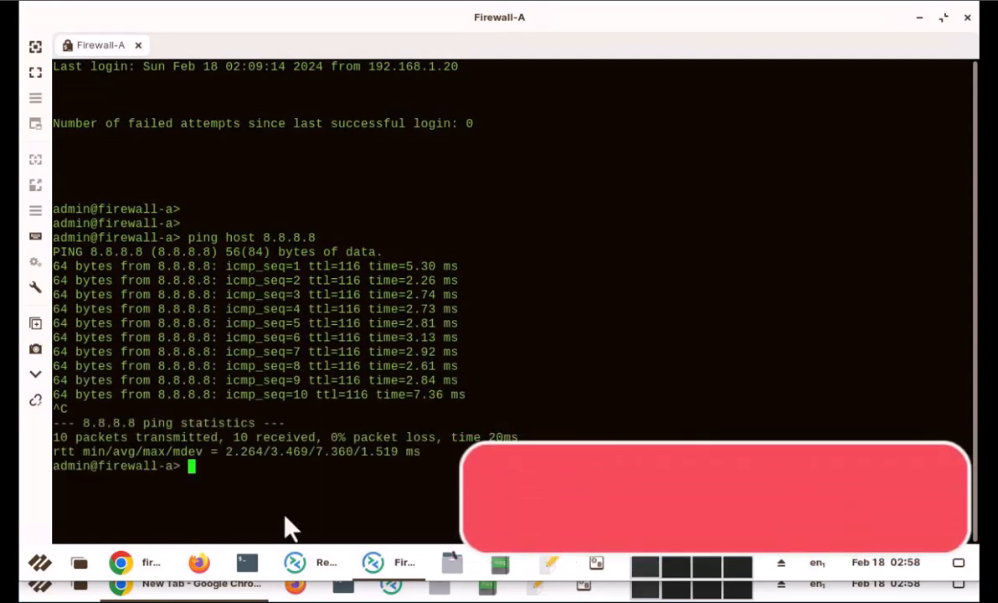